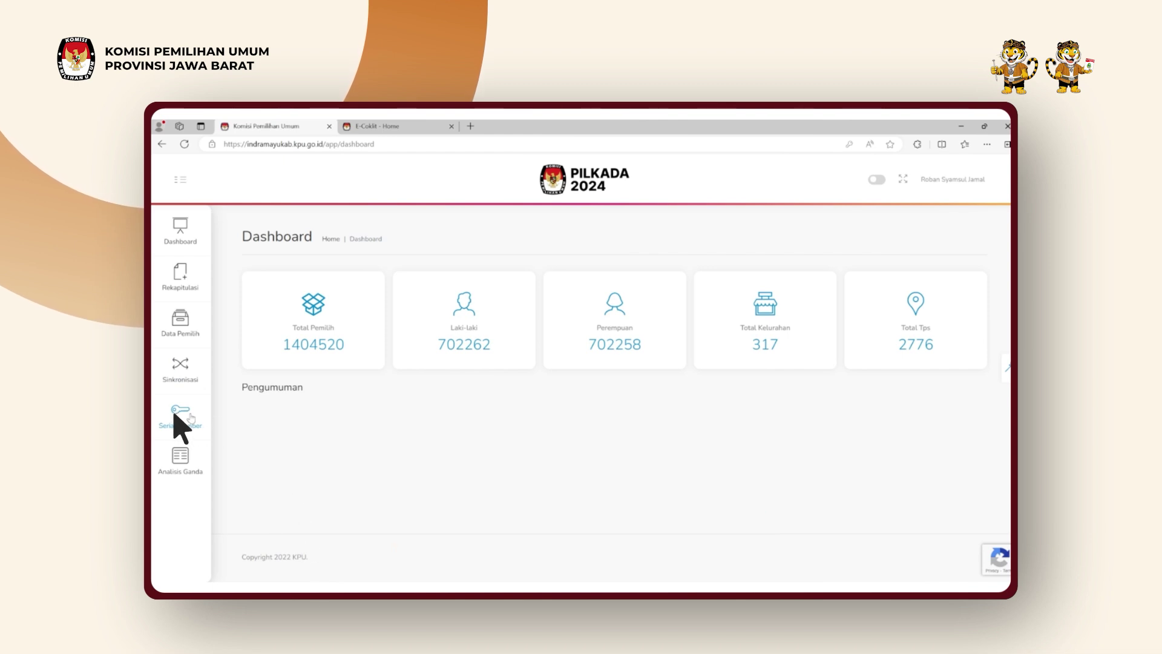
# View the Serial Number page of the web dashboard, and launch the desktop application sidalih-2.2.6-kpu-20240703 from the BAHAN folder
pyautogui.click(177, 413)
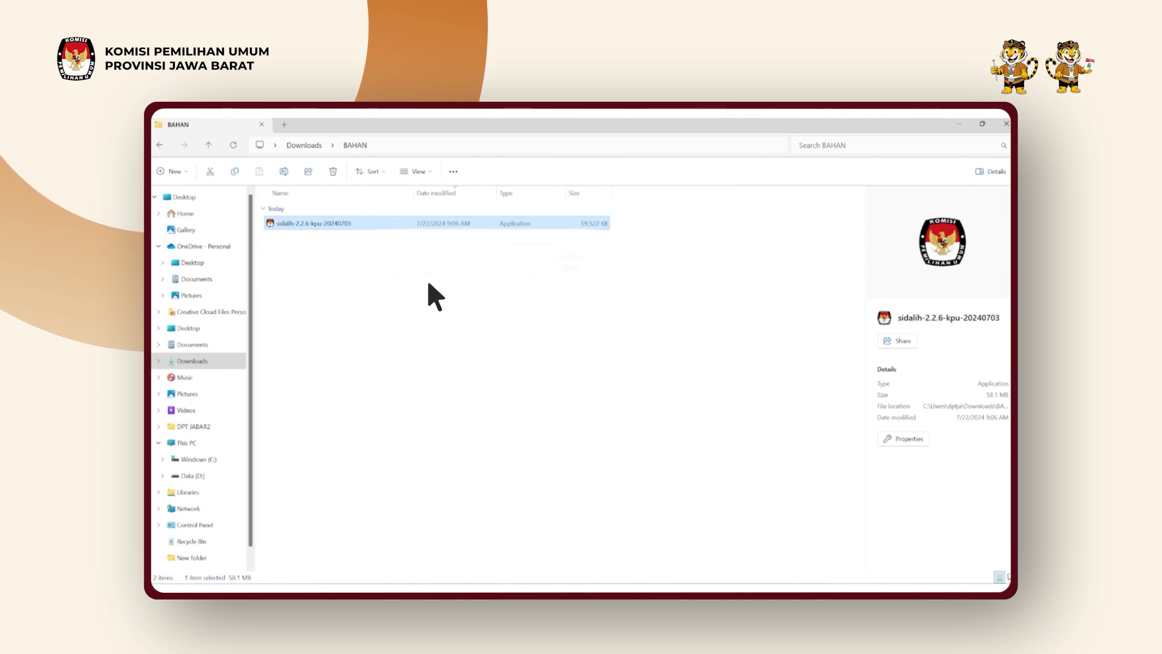
pyautogui.doubleClick(321, 225)
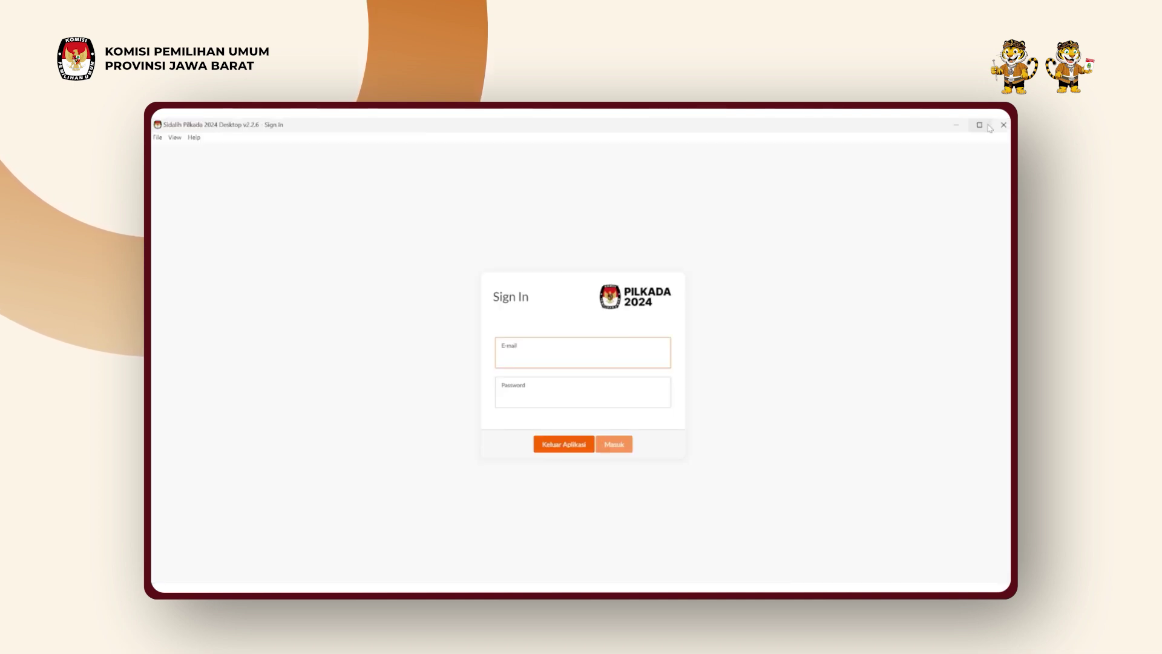
# Sign in to Sidalih Pilkada 2024 Desktop with the account e-mail and password, and enter the requested access code
pyautogui.write('**********')
pyautogui.press('Tab')
pyautogui.write('**********')
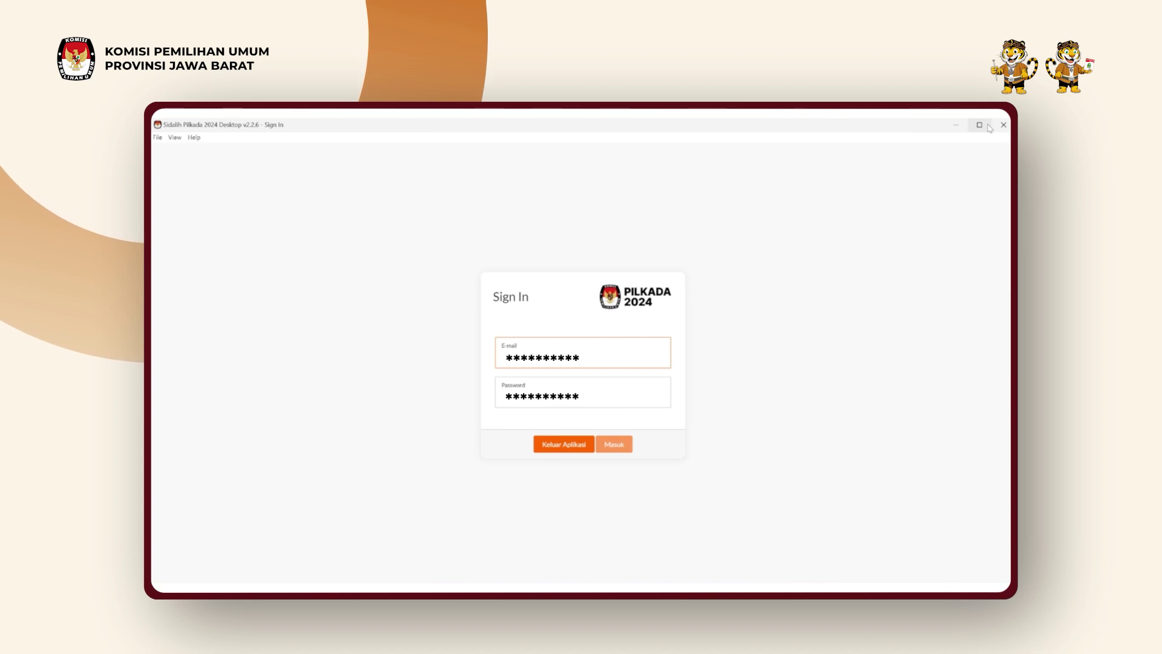
pyautogui.click(615, 445)
pyautogui.write('******')
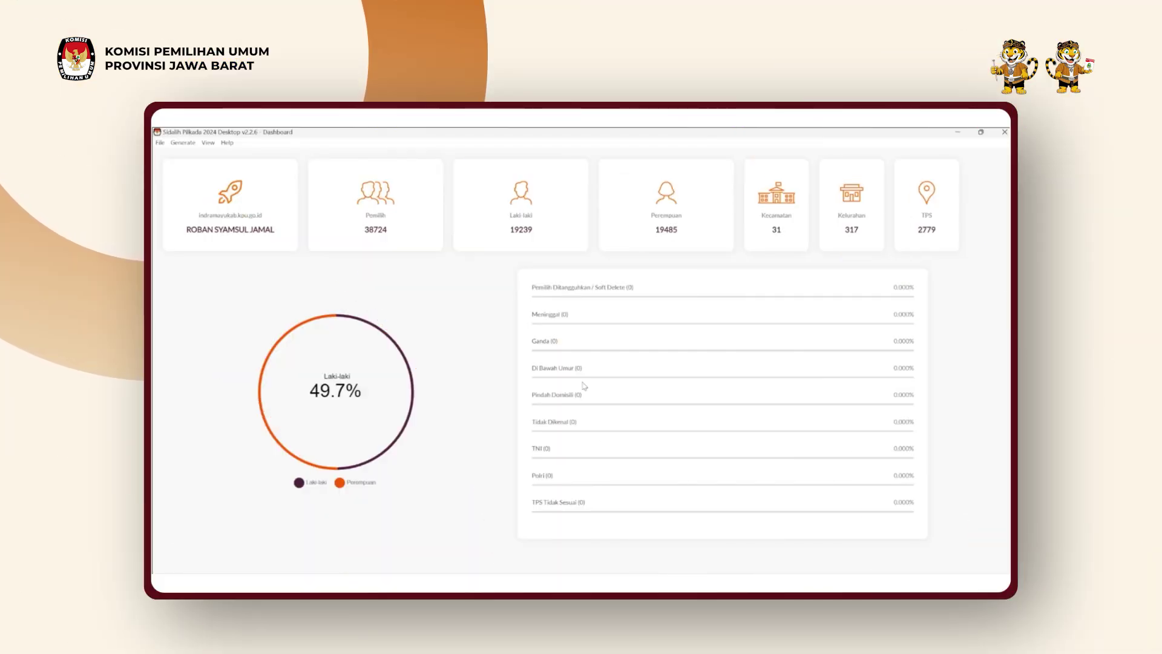
# Import the master data for Wilayah Kerja, Wilayah Nasional and TPS
pyautogui.click(161, 143)
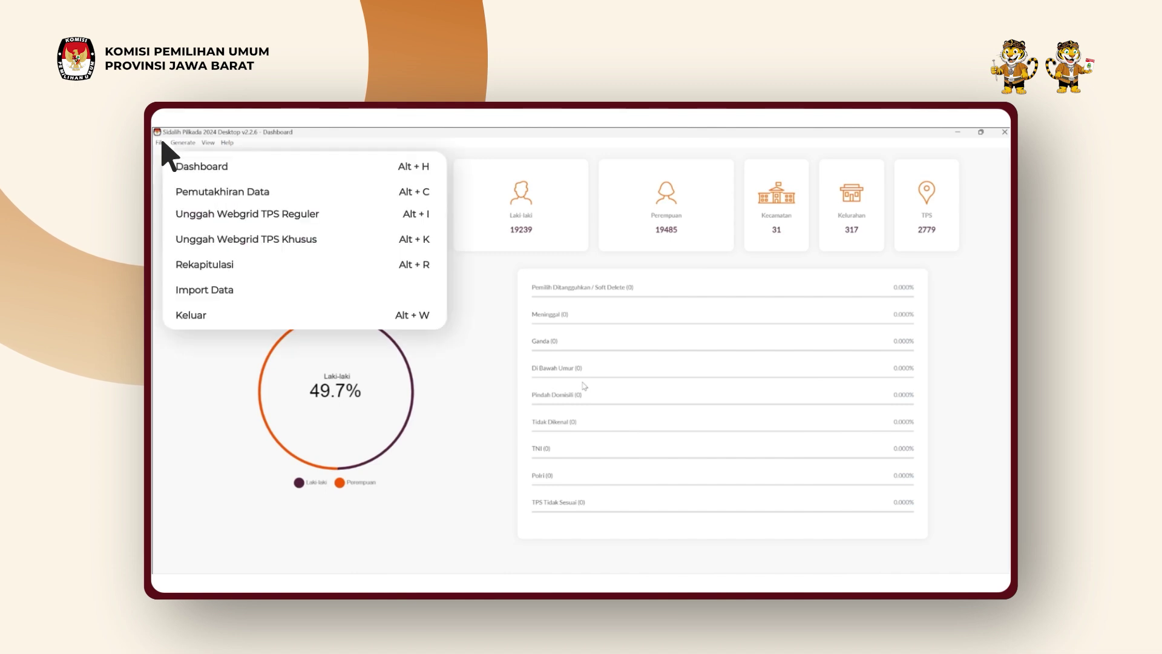
pyautogui.click(236, 292)
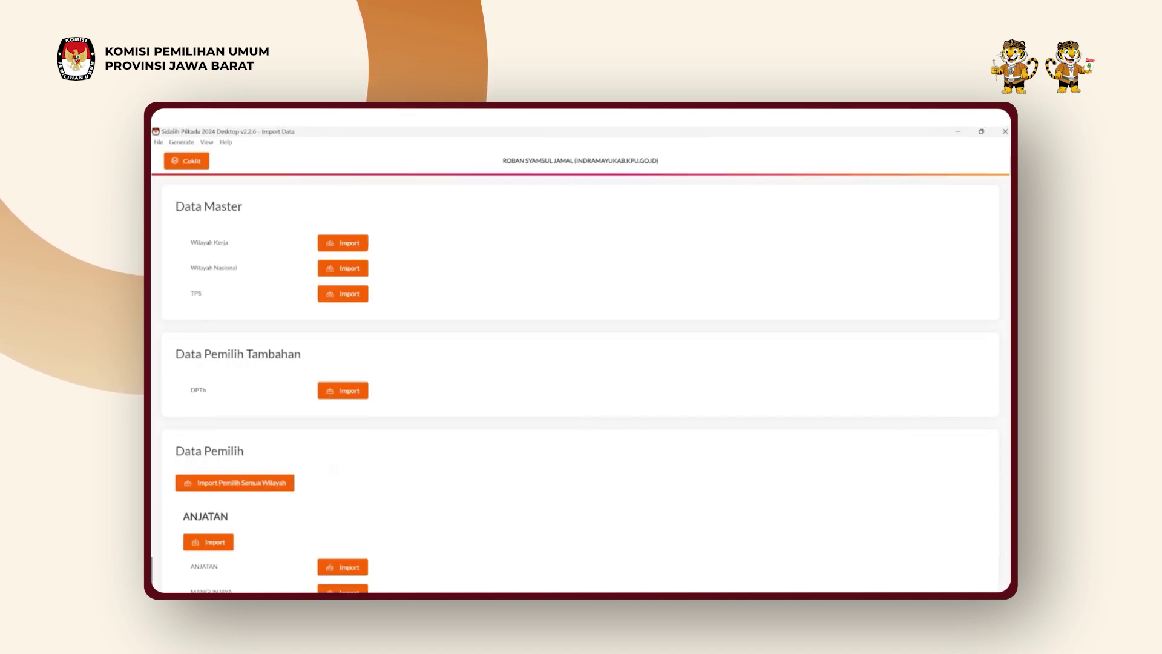
pyautogui.click(346, 245)
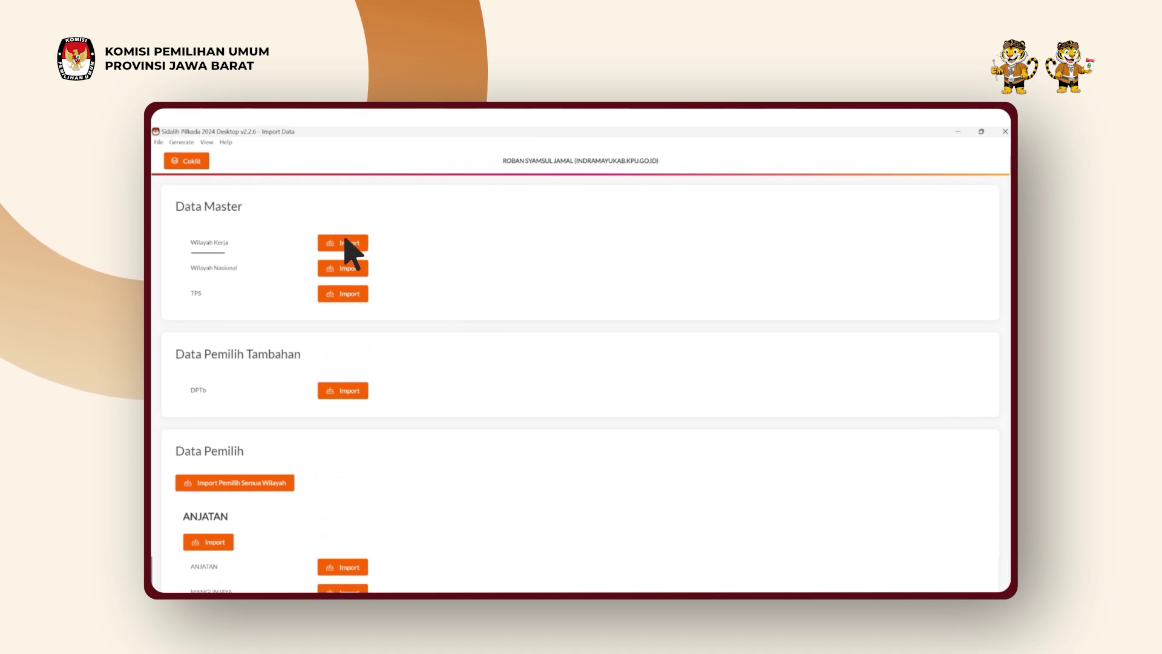
pyautogui.click(344, 267)
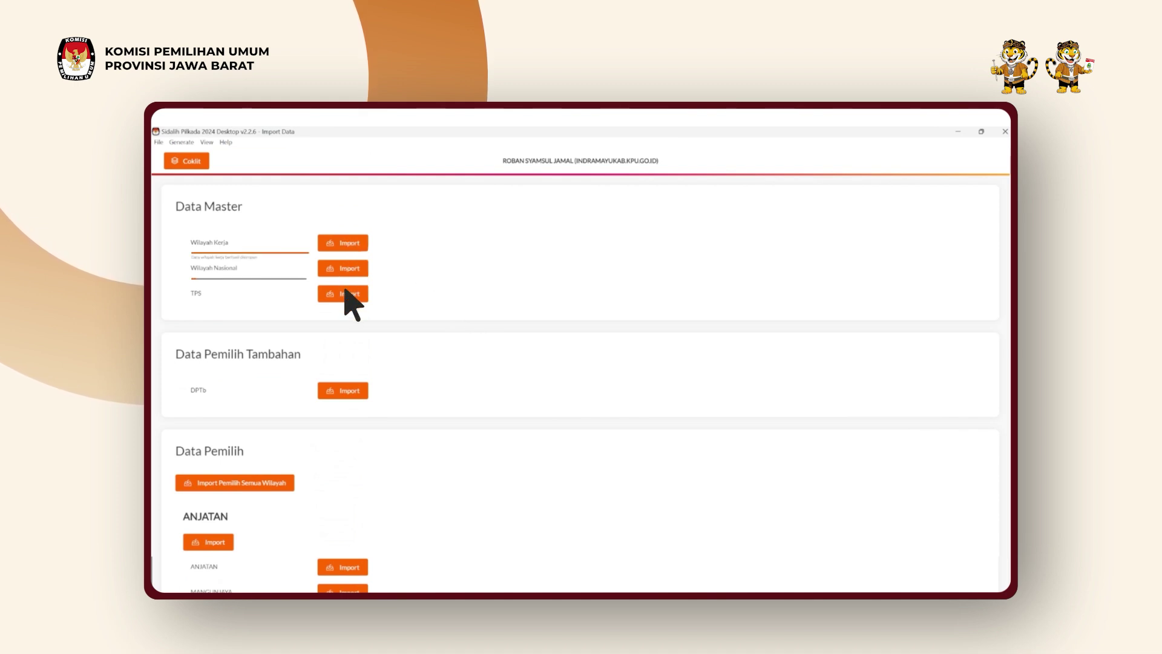
pyautogui.click(345, 293)
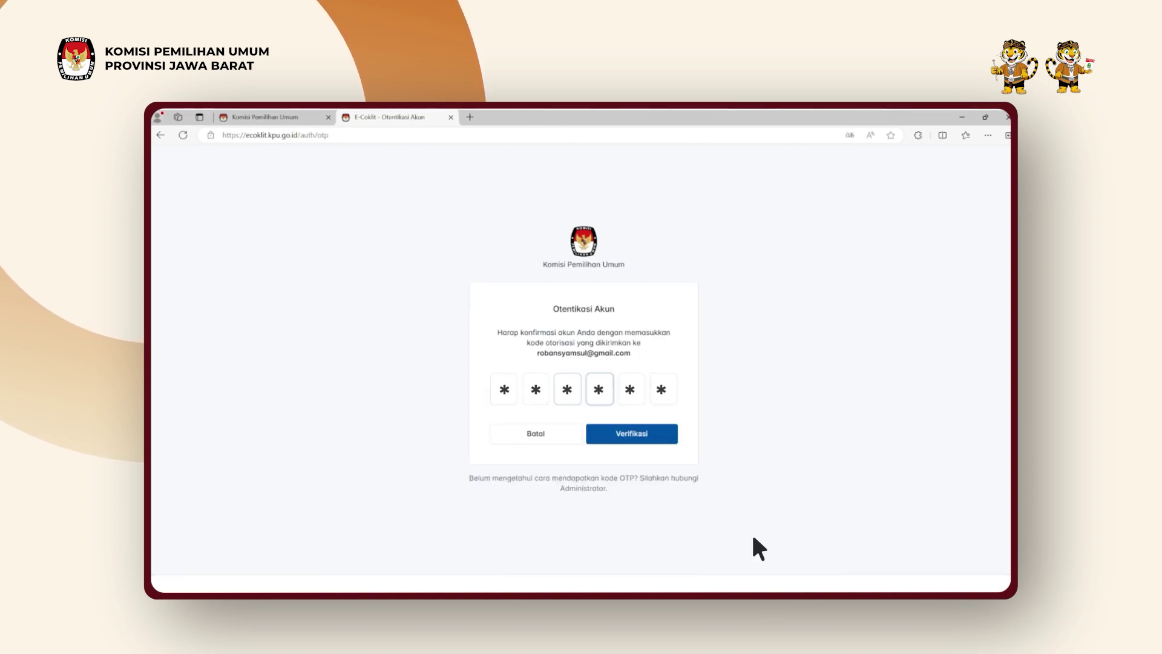
# Submit the E-Coklit verification code and export the Monitoring Hasil Coklit data for Kecamatan BONGAS, Kelurahan CIPEDANG as CSV
pyautogui.click(630, 440)
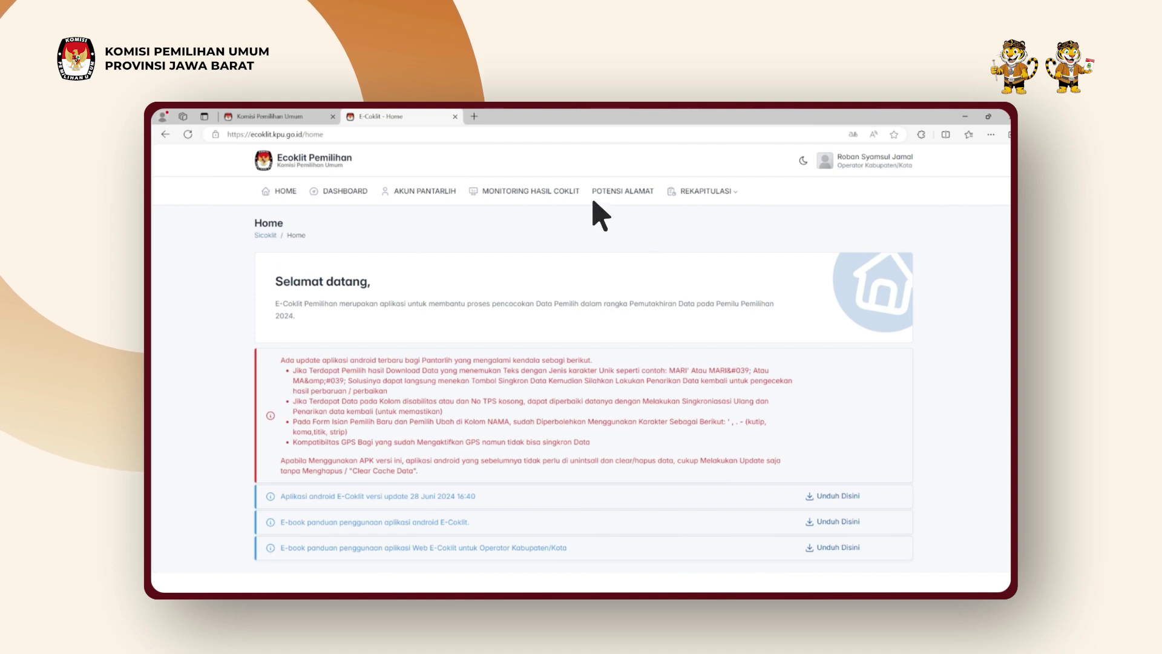
pyautogui.click(519, 192)
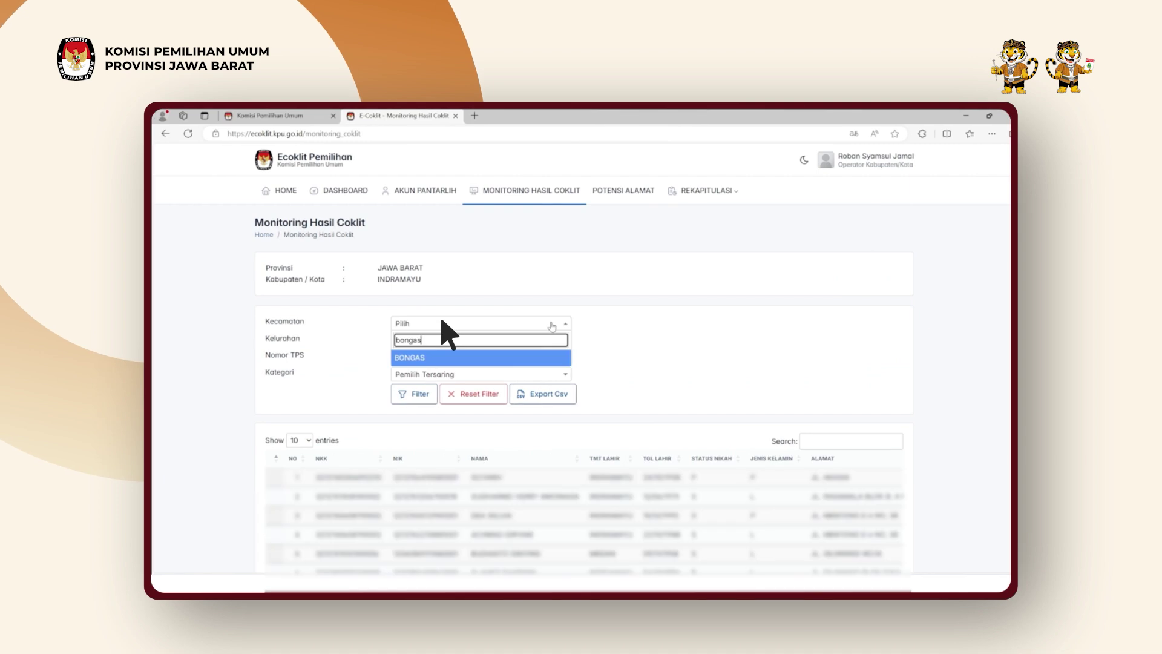
pyautogui.click(502, 354)
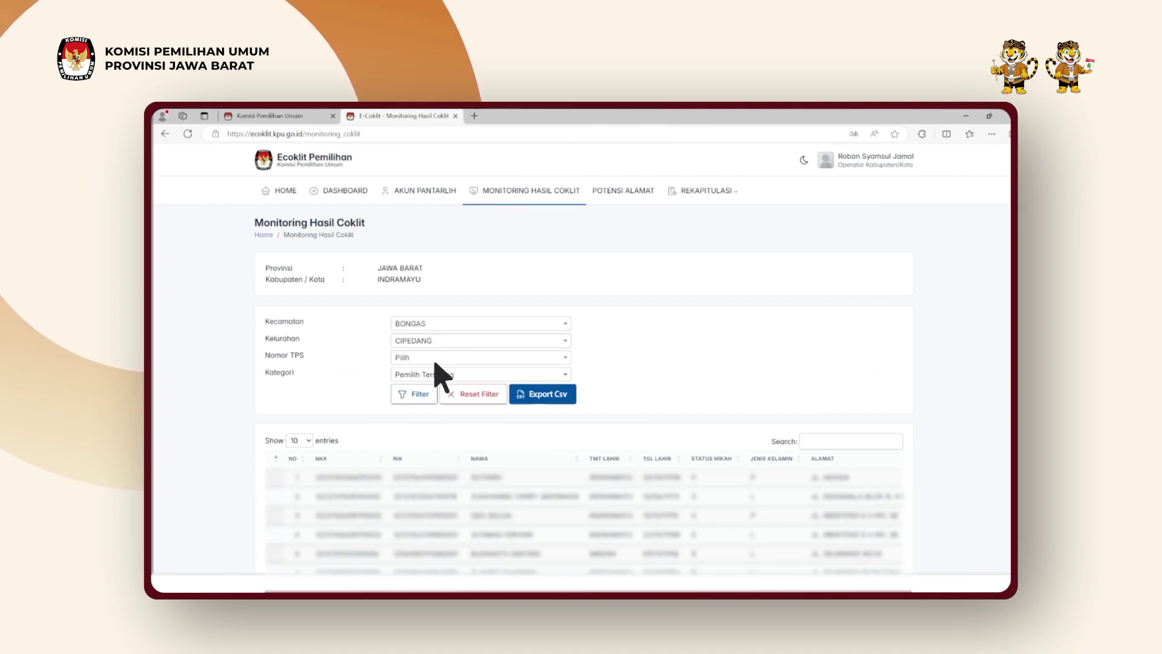
pyautogui.click(545, 395)
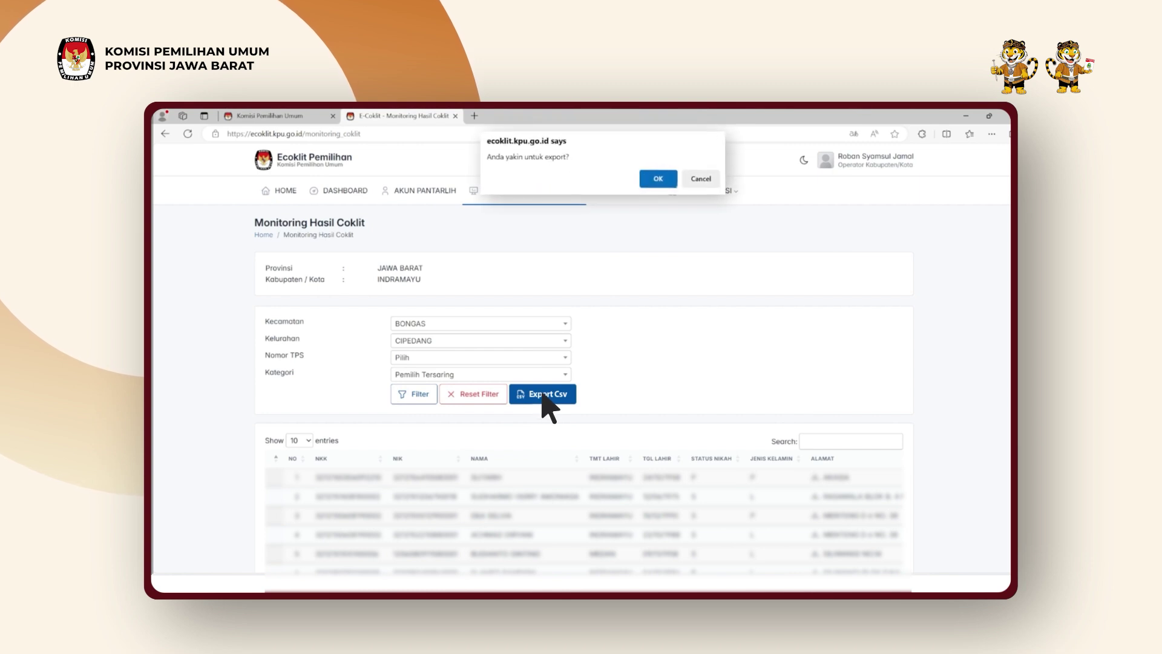
pyautogui.click(659, 179)
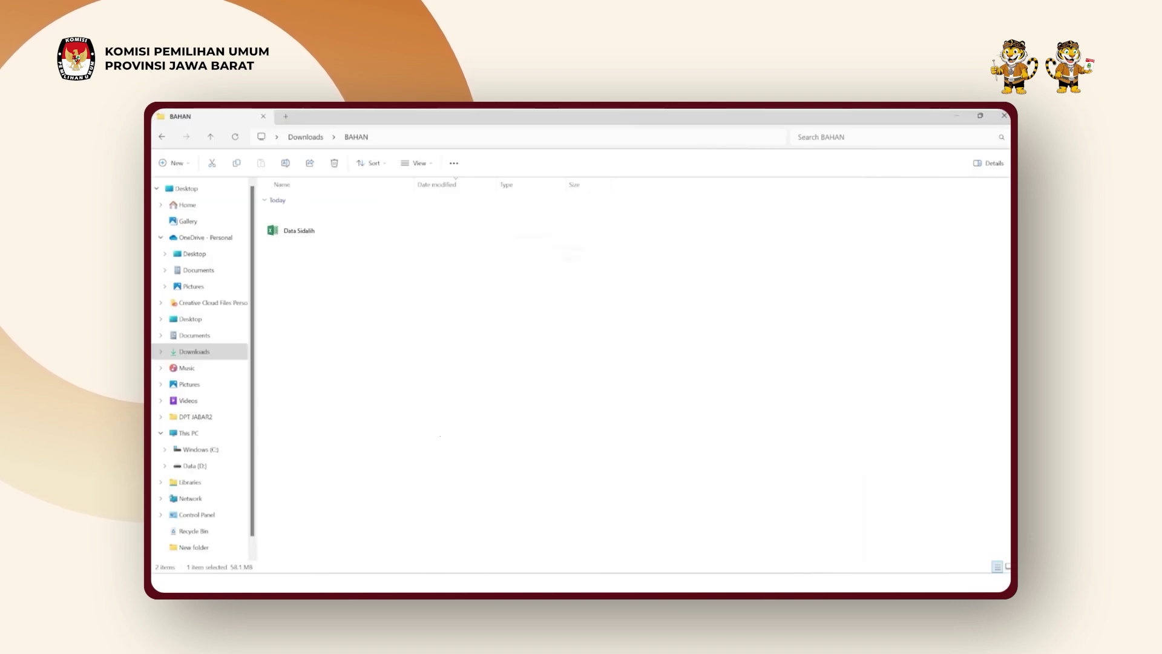
# Open the Data Sidalih workbook from the BAHAN folder, and show the Unggah Webgrid TPS Reguler page in Sidalih Desktop
pyautogui.doubleClick(297, 230)
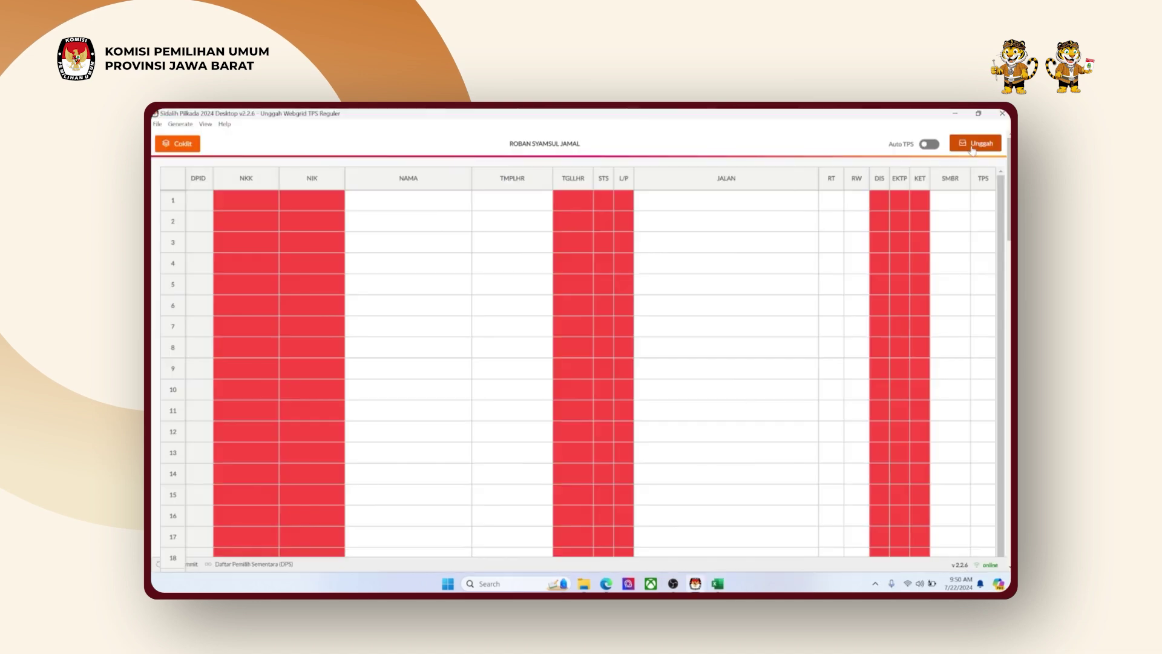
pyautogui.click(158, 124)
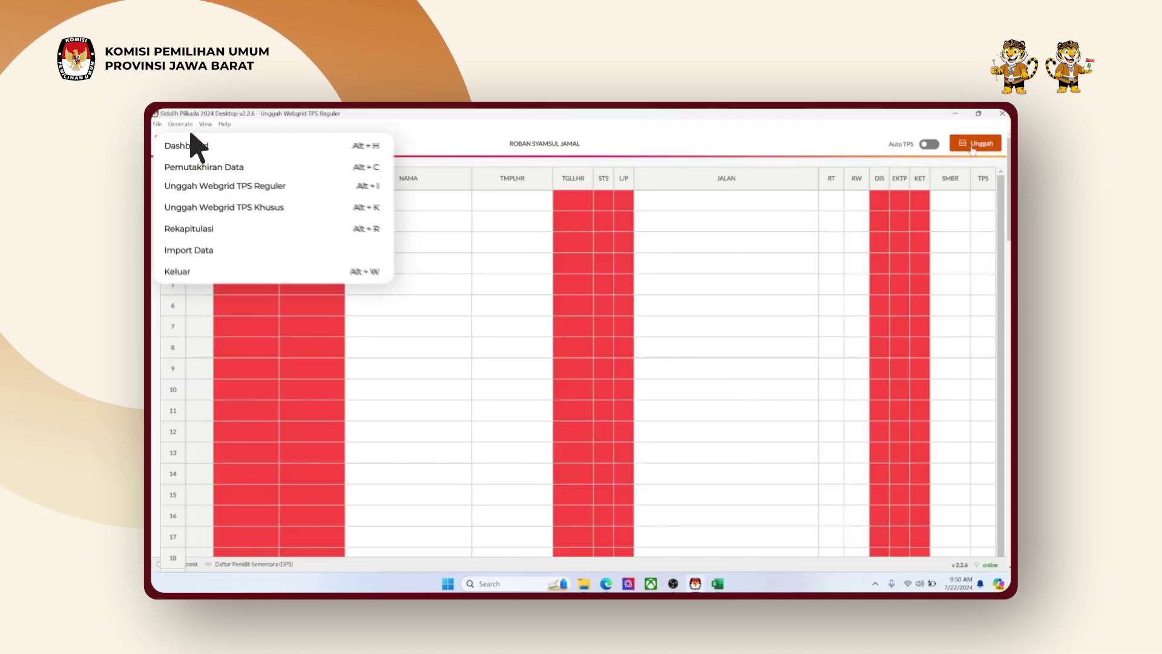
pyautogui.click(235, 189)
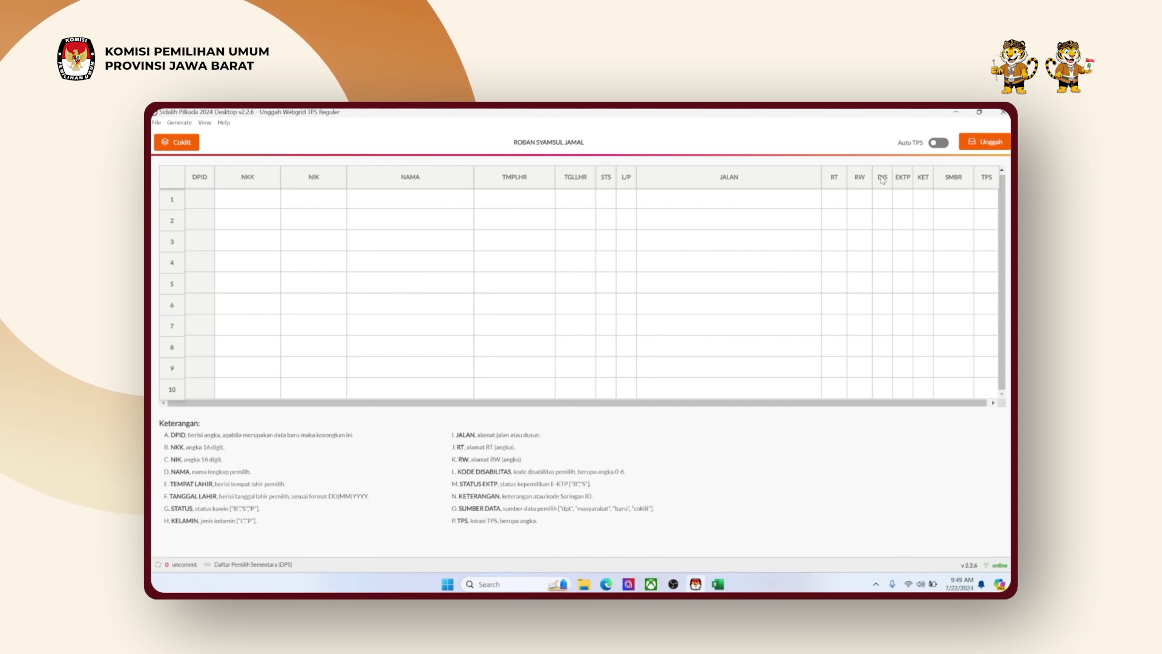
# Copy the voter data from the DPID column onward in the Excel workbook into the Sidalih webgrid and upload it
pyautogui.hotkey('alt', 'Tab')
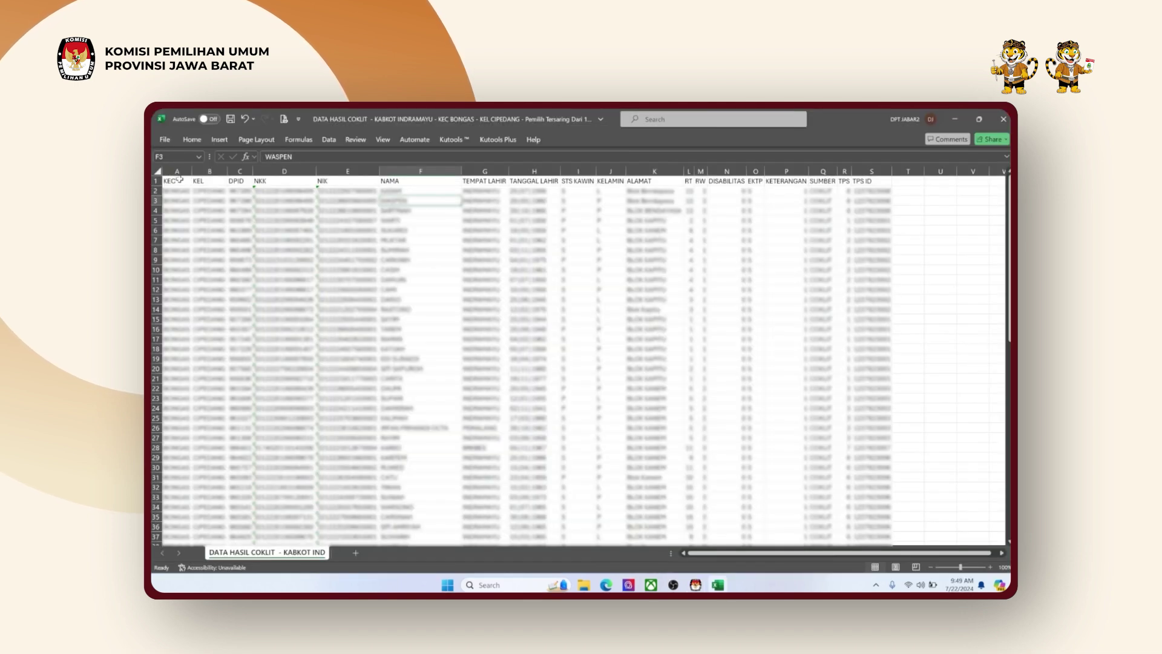
pyautogui.moveTo(230, 181); pyautogui.dragTo(899, 546)
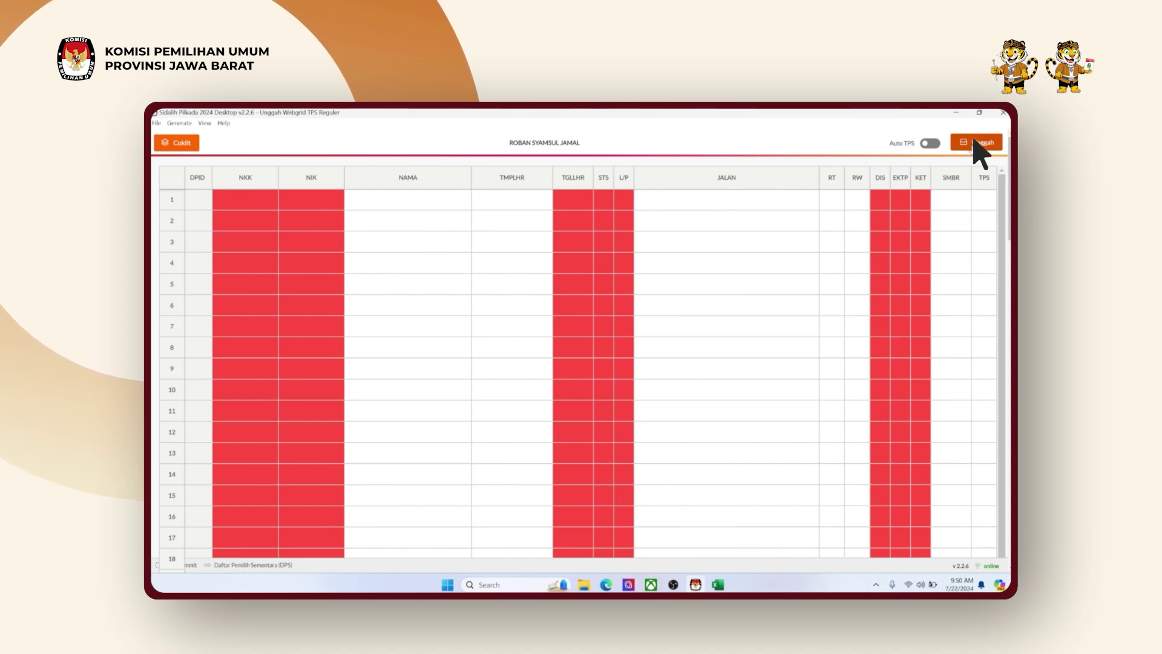
pyautogui.click(974, 148)
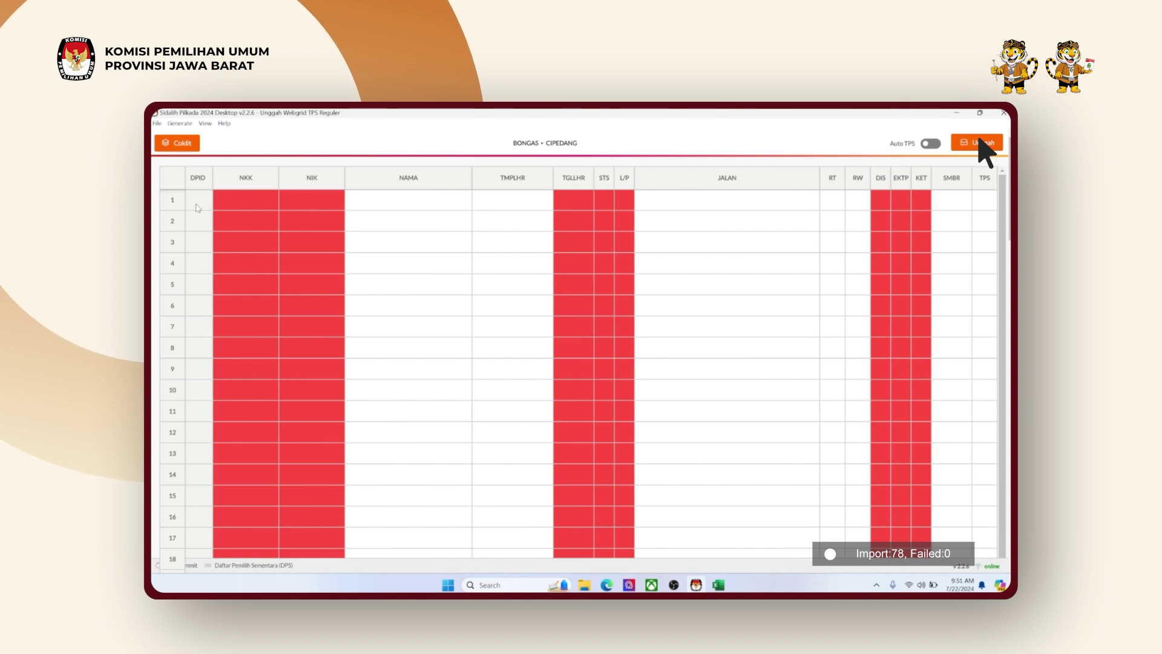
# Open Pemutakhiran Data and filter the voter list by Keterangan 1 (Meninggal)
pyautogui.click(159, 123)
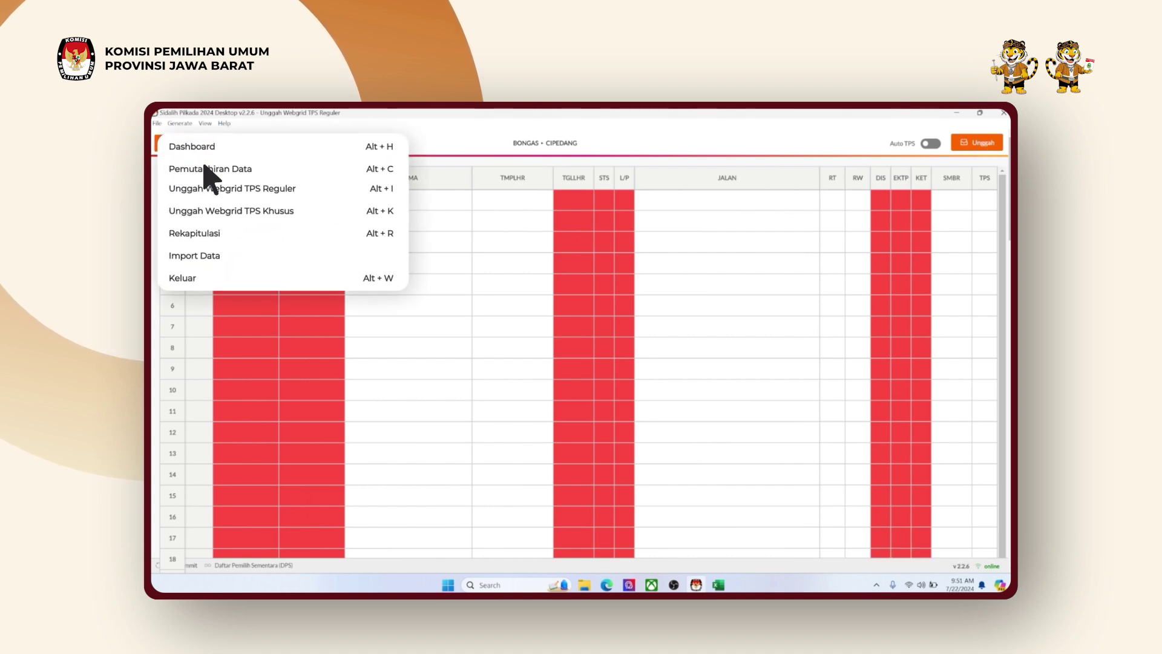
pyautogui.click(212, 170)
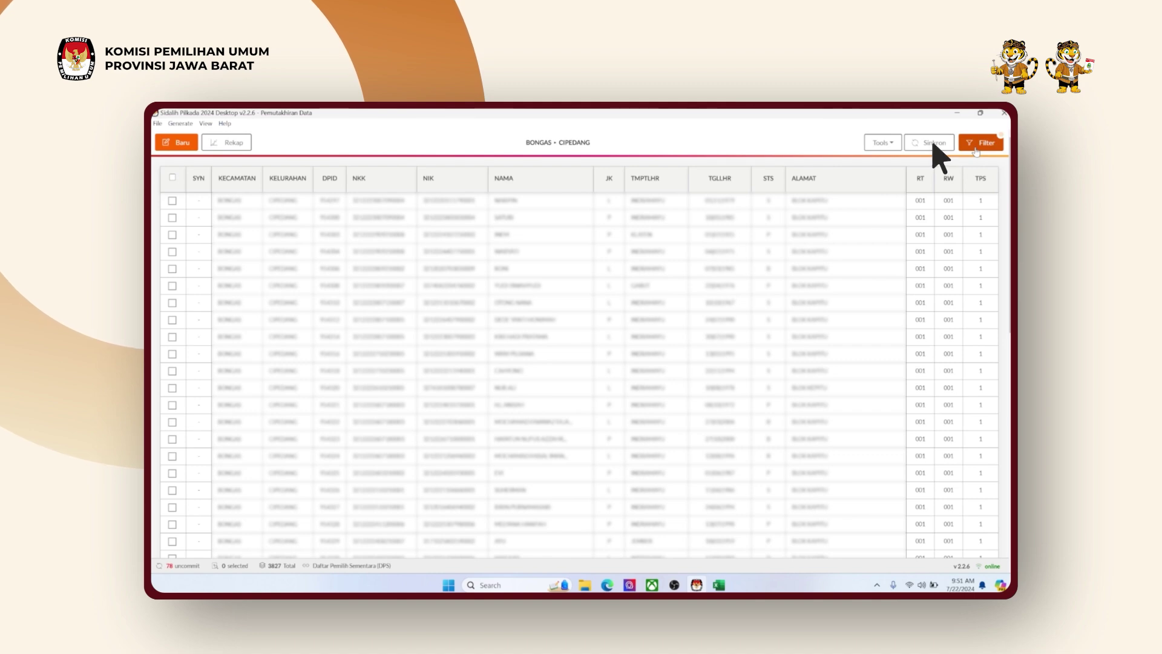
pyautogui.click(986, 143)
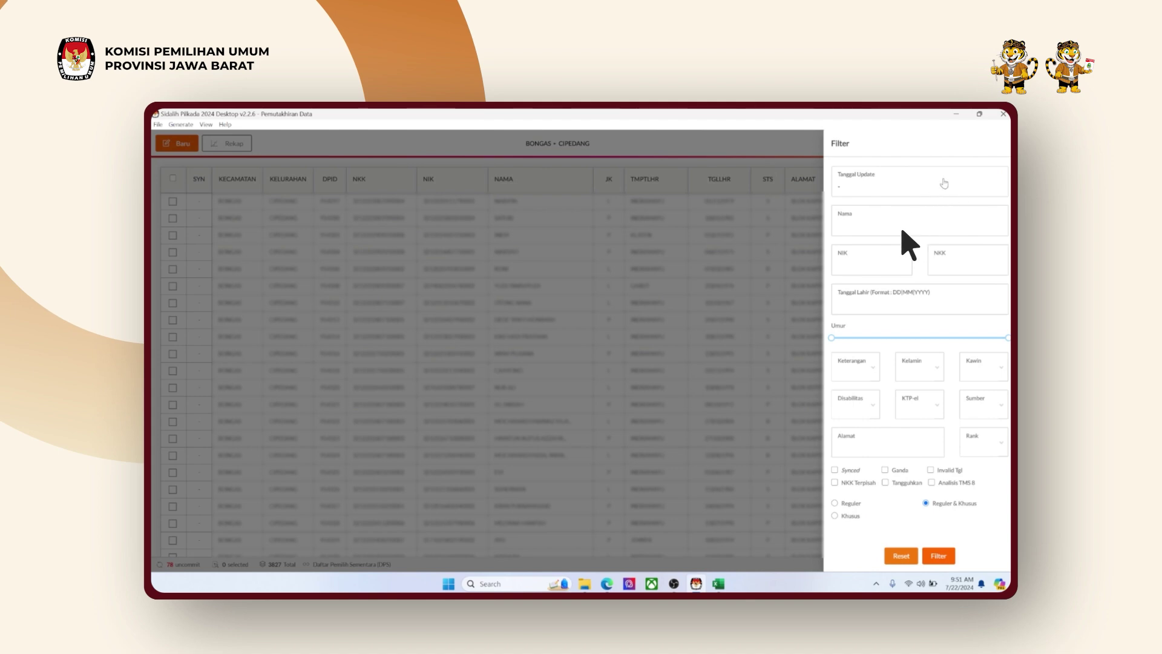
pyautogui.click(860, 372)
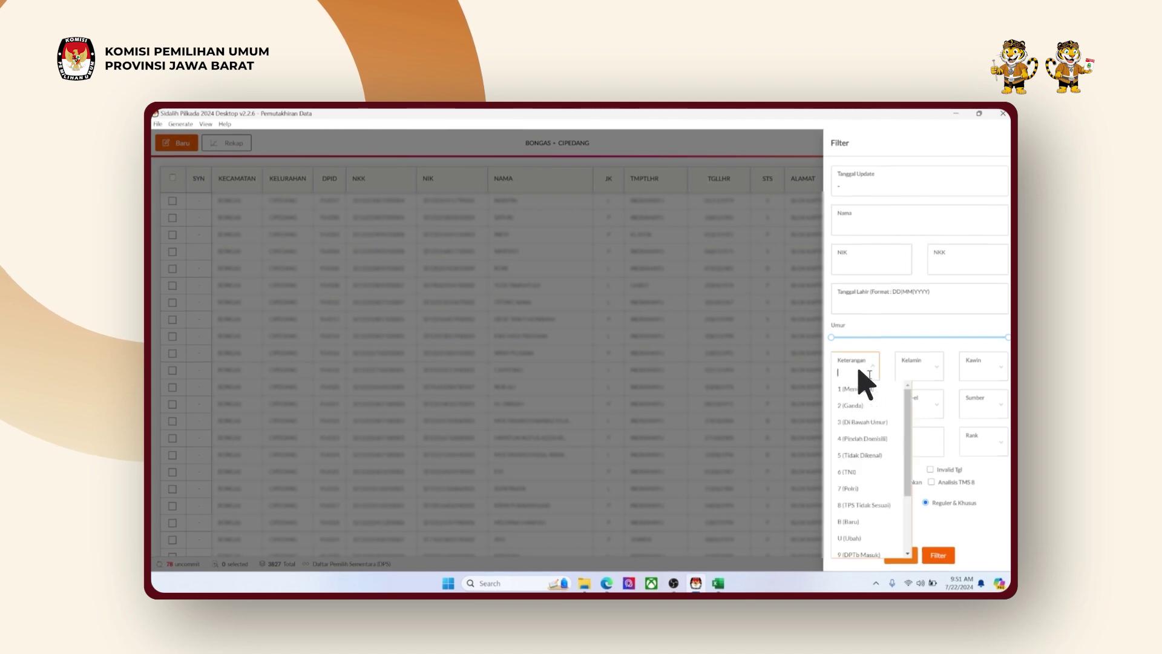
pyautogui.click(860, 389)
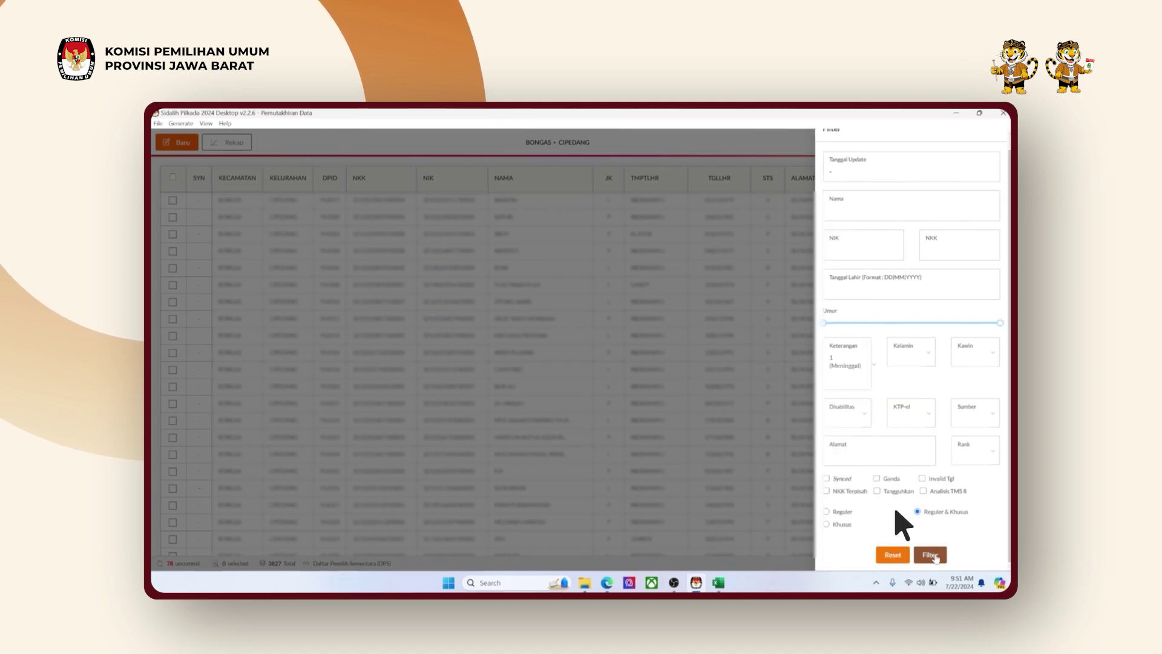
pyautogui.click(930, 554)
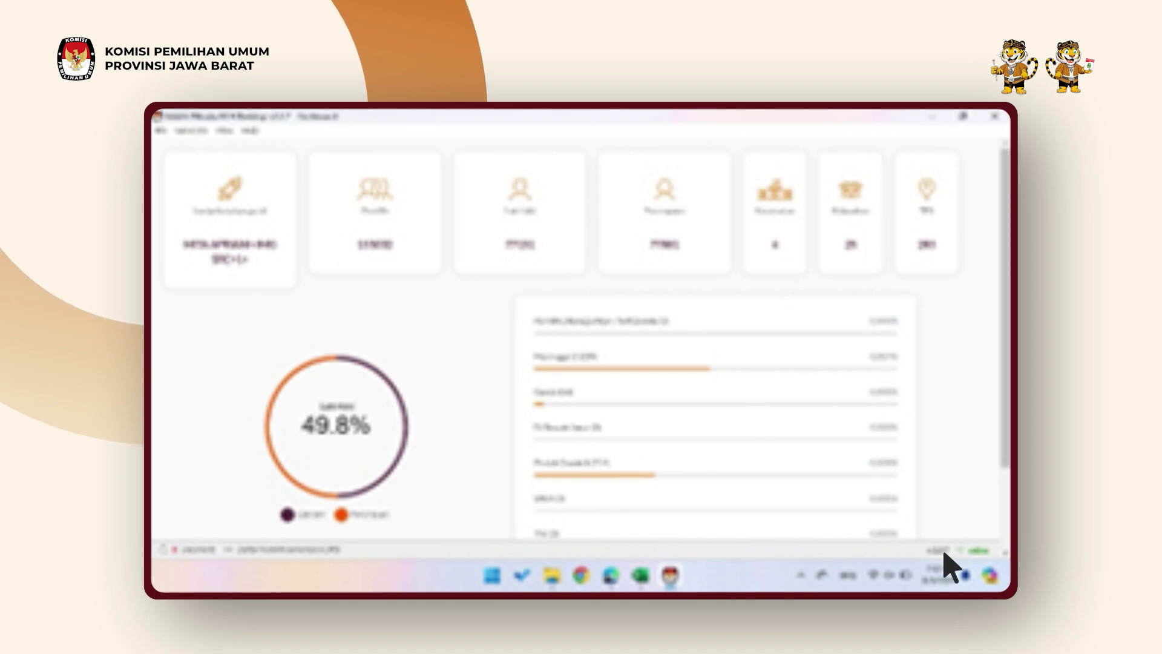
# Show the available options for generating voter list documents
pyautogui.click(191, 129)
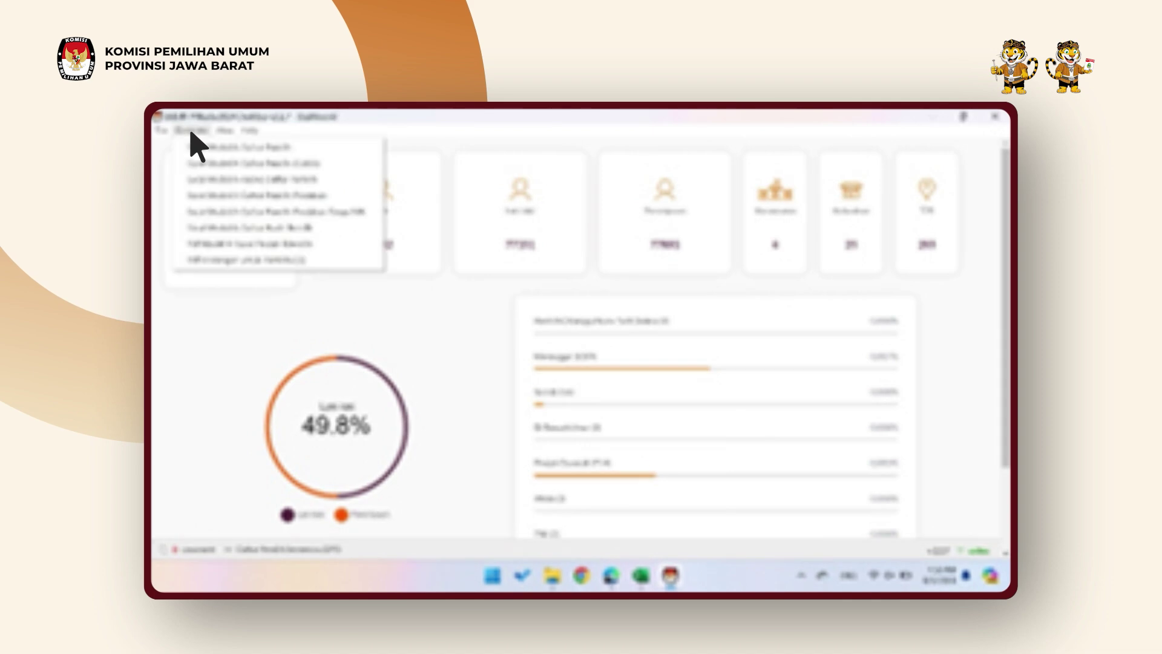